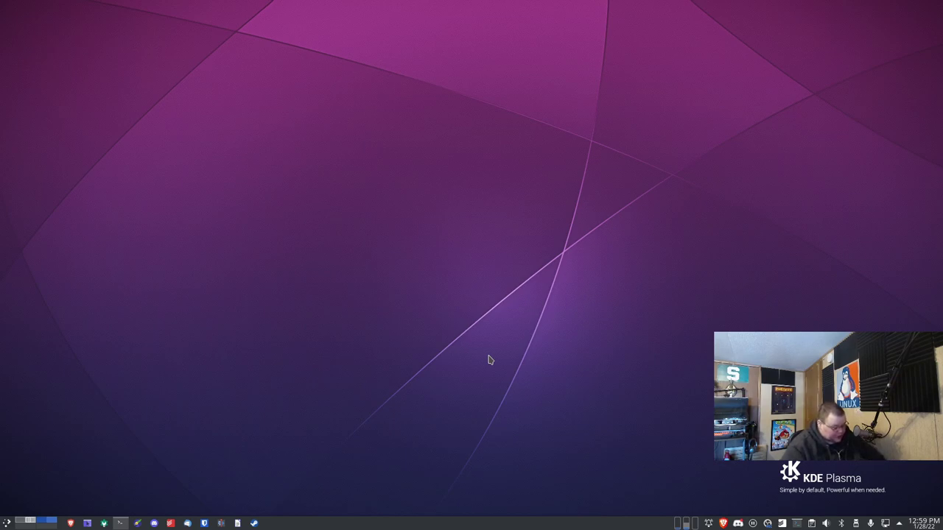
- Open the KRunner search, clear the previous query and calculate =2+2
{"action": "key", "text": "alt+space"}
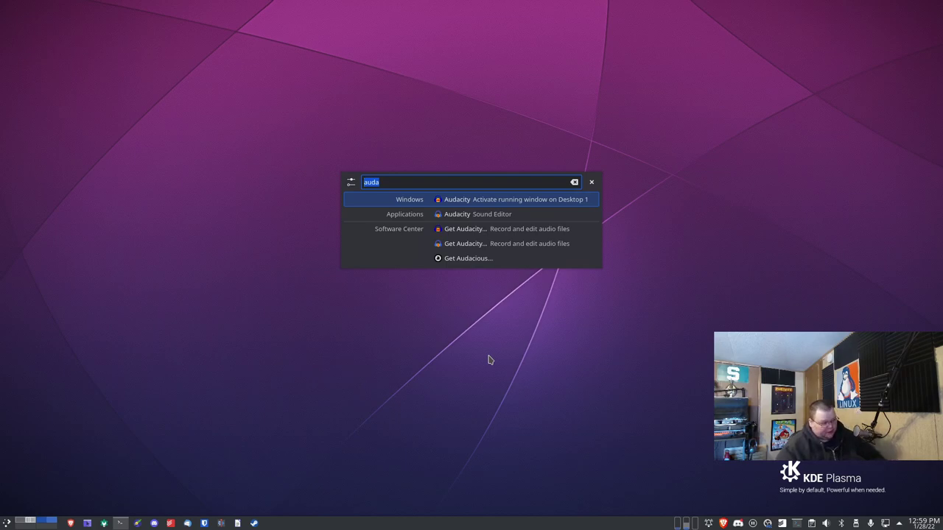
{"action": "key", "text": "BackSpace"}
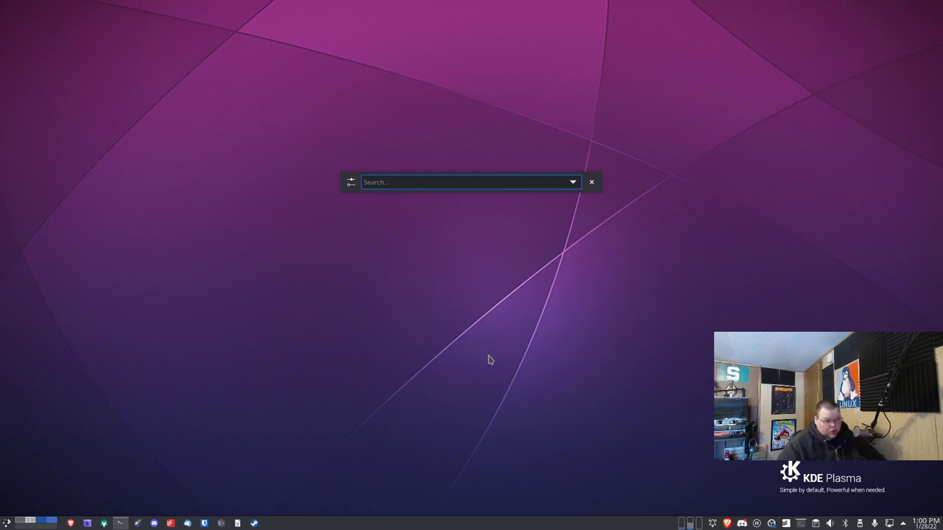
{"action": "type", "text": "t"}
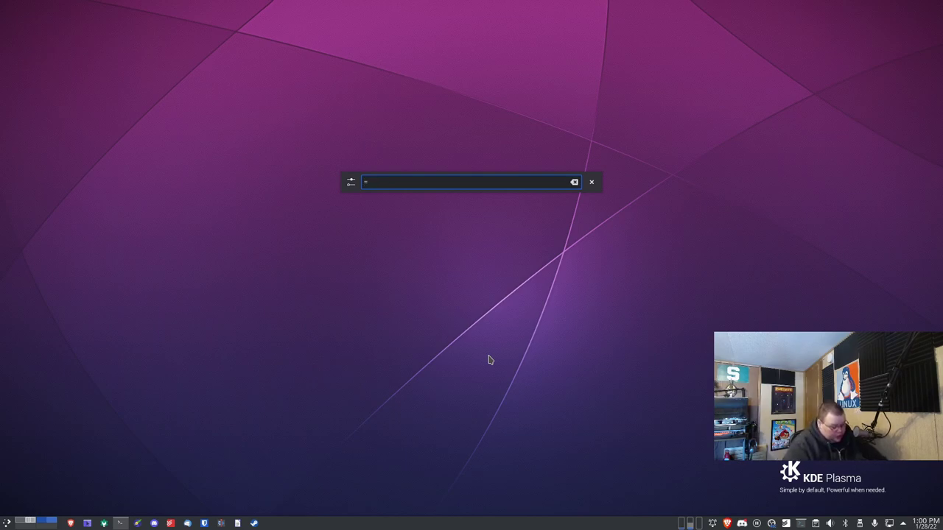
{"action": "type", "text": "2+2"}
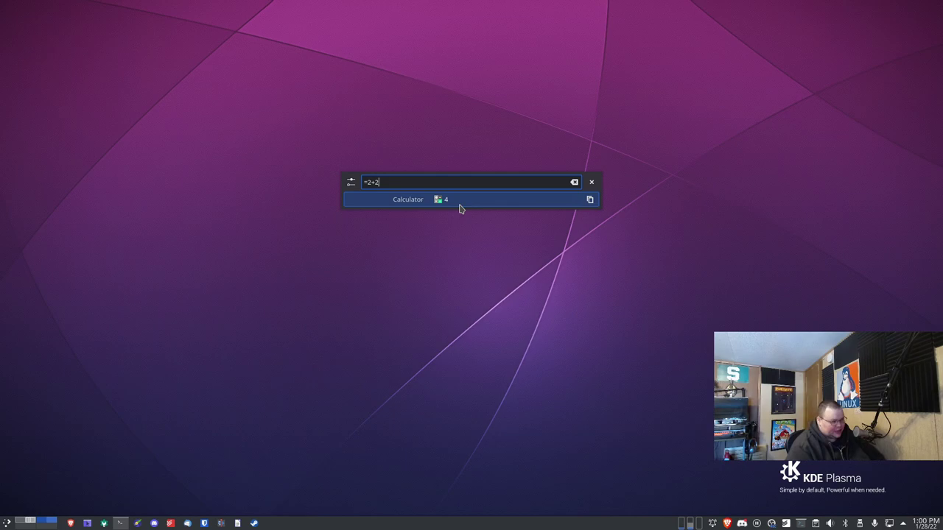
- Replace the sum with a square root calculation, =sqrt(4)
{"action": "key", "text": "BackSpace"}
{"action": "key", "text": "BackSpace"}
{"action": "key", "text": "BackSpace"}
{"action": "type", "text": "sqrt"}
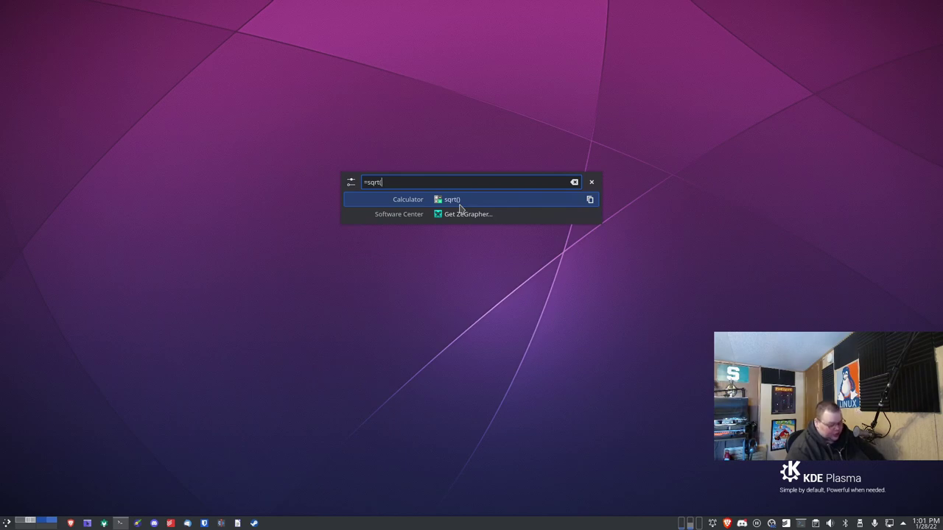
{"action": "type", "text": "(4"}
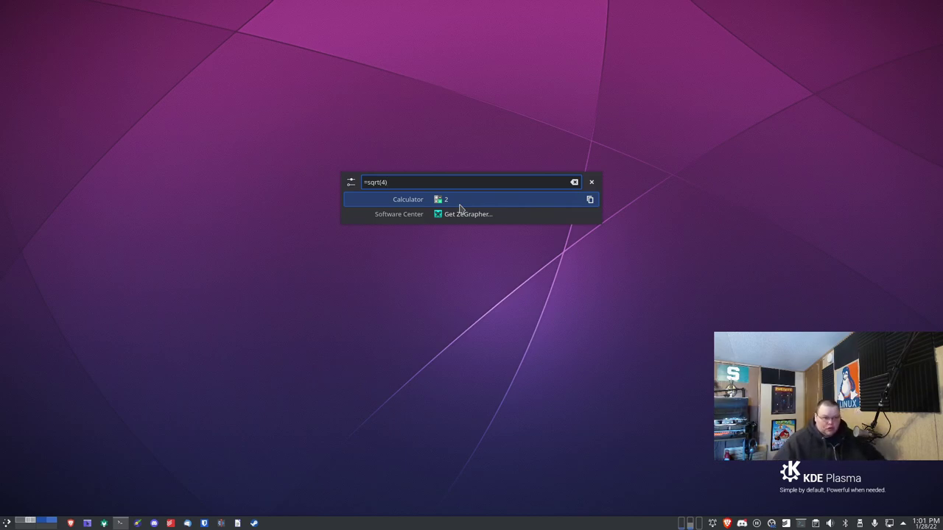
- Replace the calculation with the equation =solve(2x+3=4) and choose the calculator result
{"action": "key", "text": "BackSpace"}
{"action": "key", "text": "BackSpace"}
{"action": "key", "text": "BackSpace"}
{"action": "key", "text": "BackSpace"}
{"action": "key", "text": "BackSpace"}
{"action": "key", "text": "BackSpace"}
{"action": "key", "text": "BackSpace"}
{"action": "key", "text": "BackSpace"}
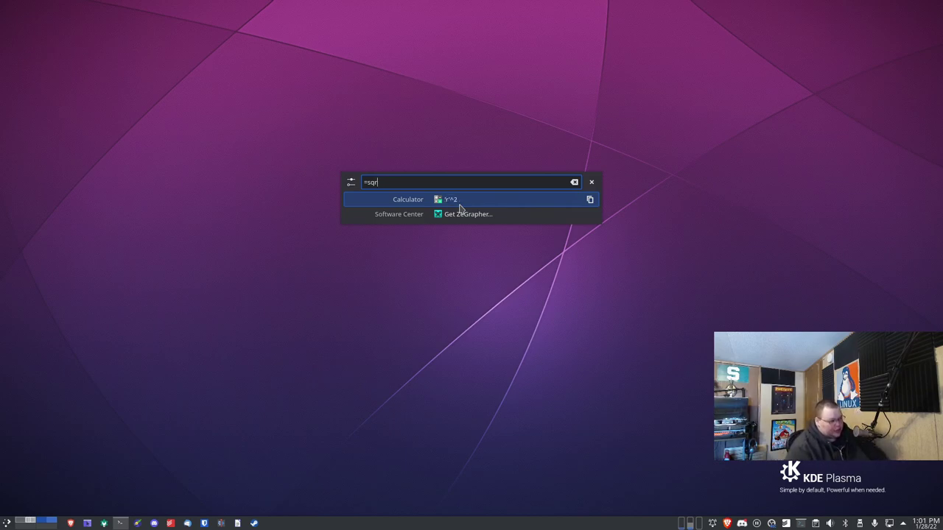
{"action": "type", "text": "=solve"}
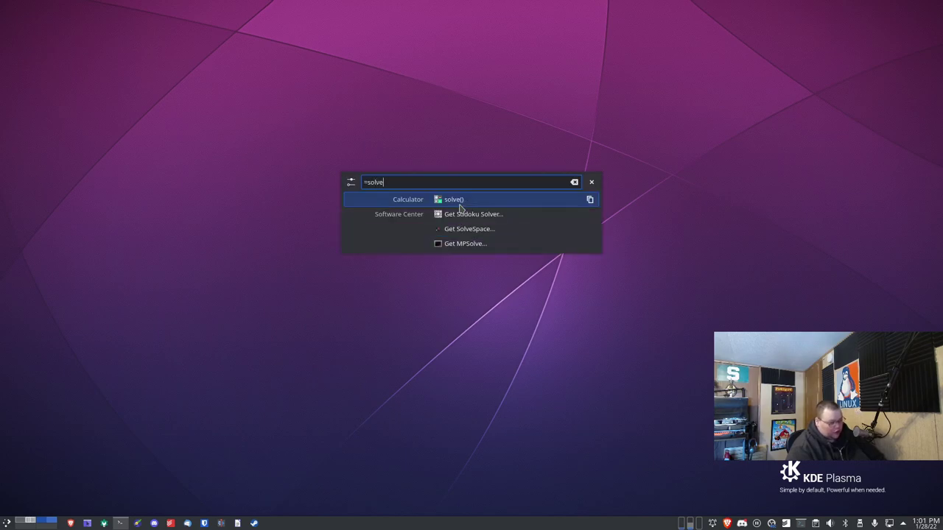
{"action": "type", "text": "(2x"}
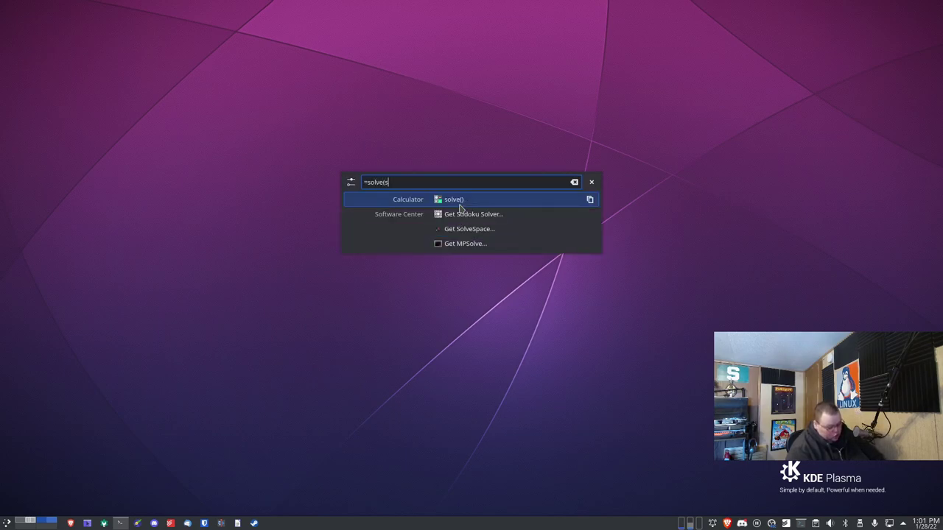
{"action": "type", "text": "+"}
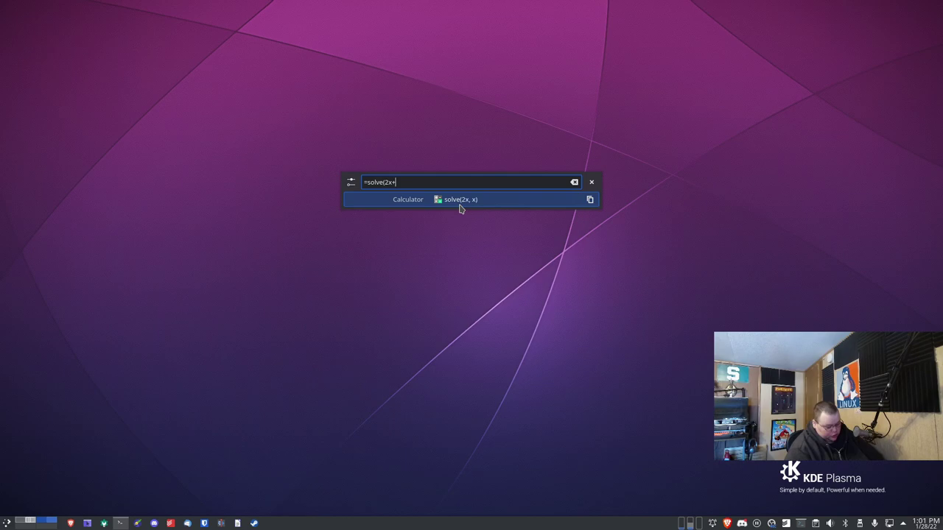
{"action": "type", "text": "3="}
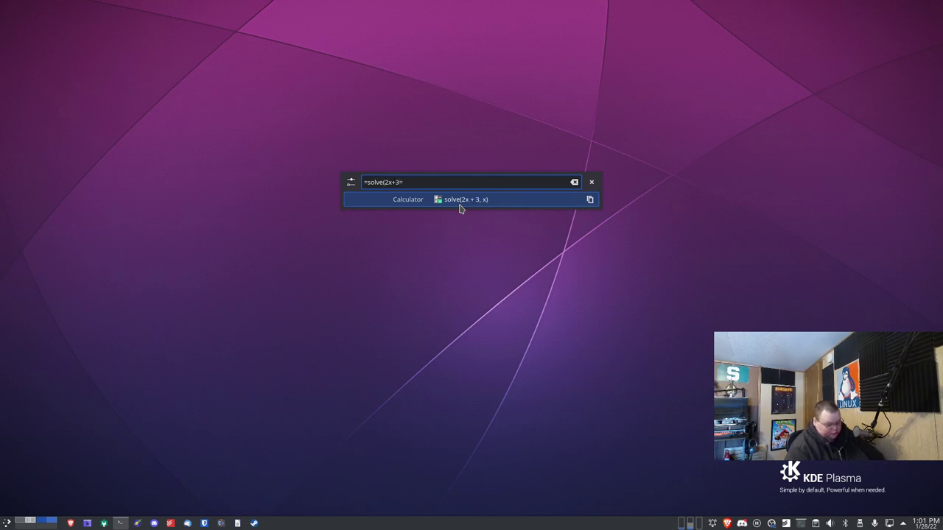
{"action": "type", "text": "4)"}
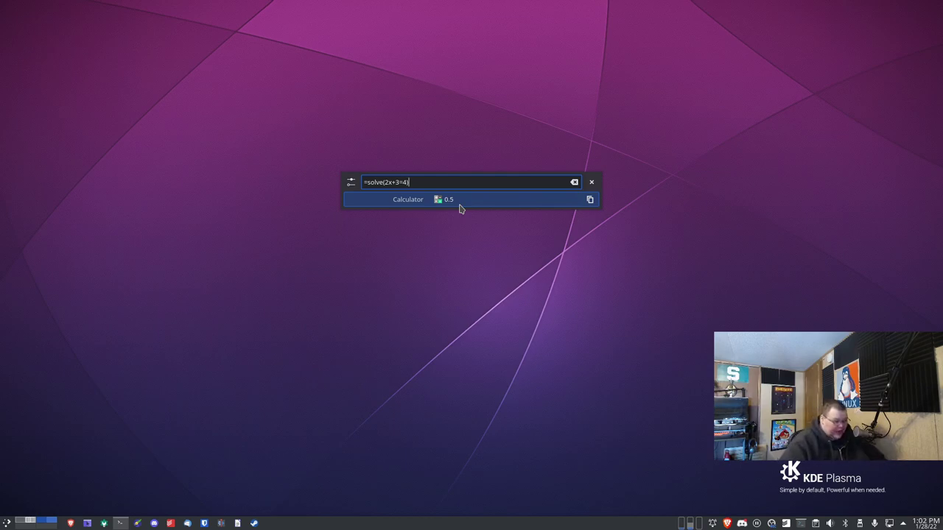
{"action": "left_click", "coordinate": [458, 204]}
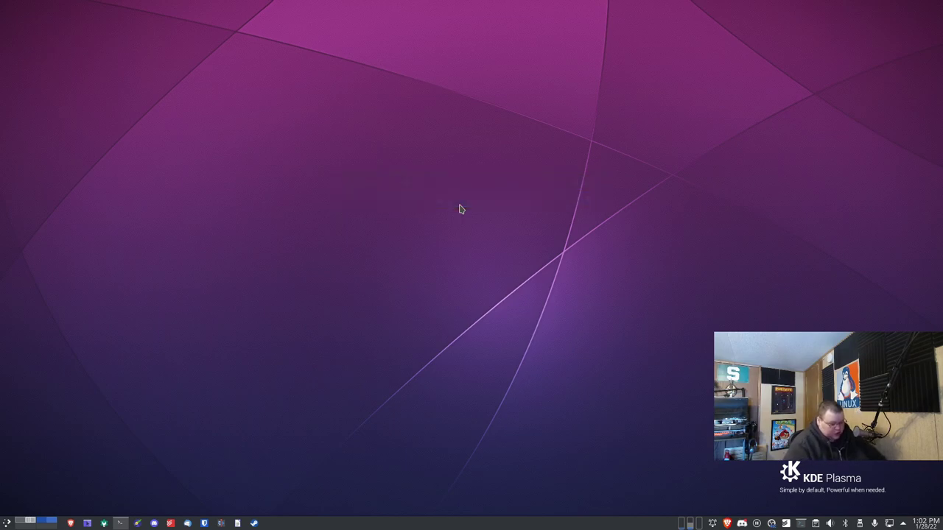
- Reopen KRunner, clear the old equation and check a misspelled word with the query "spell vbose"
{"action": "key", "text": "alt+space"}
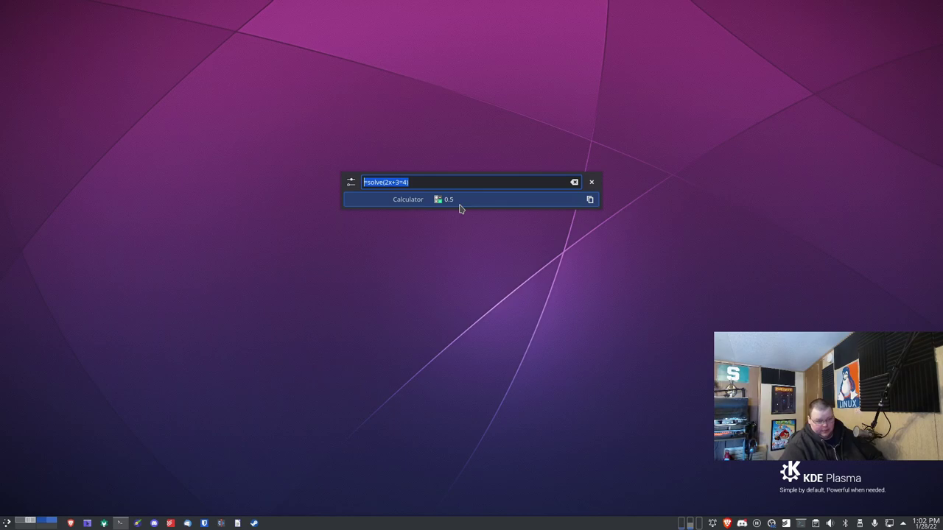
{"action": "key", "text": "BackSpace"}
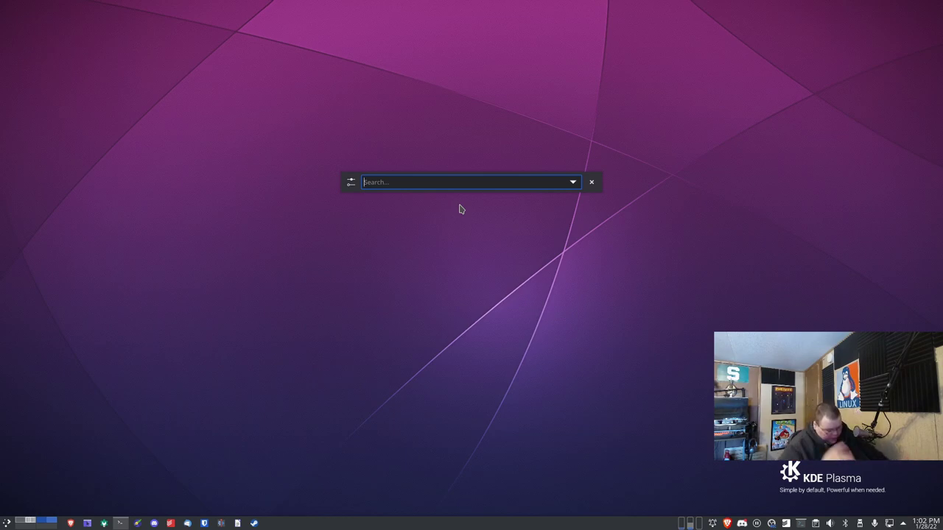
{"action": "type", "text": "spel"}
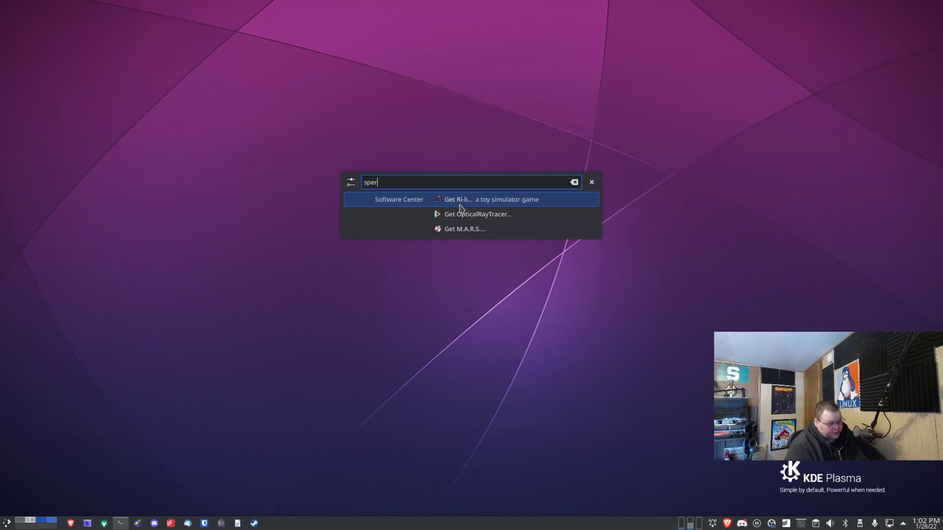
{"action": "type", "text": "l "}
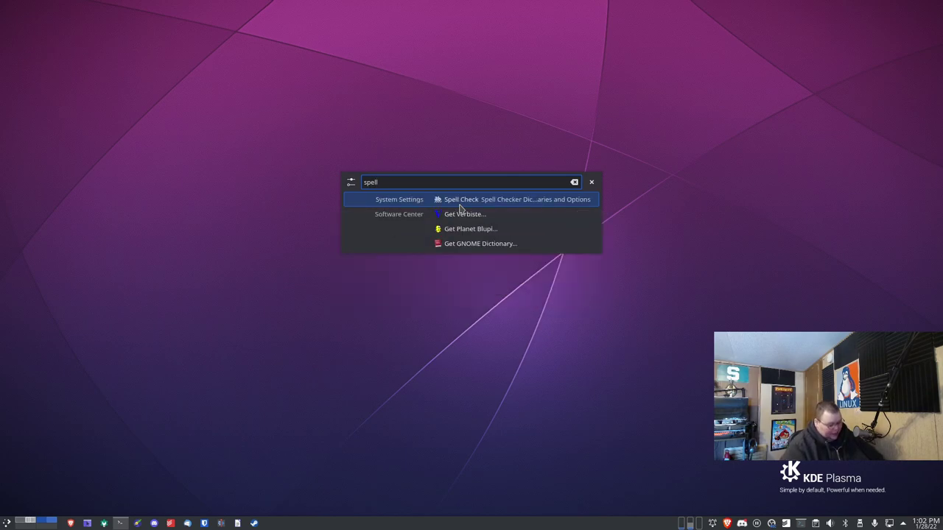
{"action": "type", "text": "vbose"}
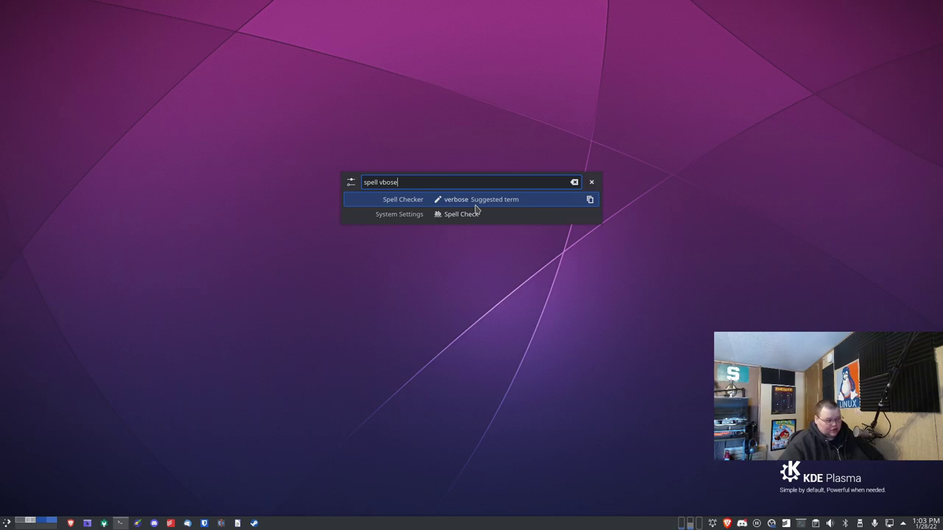
- Check the spelling of another word by changing the query to "spell ggle"
{"action": "key", "text": "BackSpace"}
{"action": "key", "text": "BackSpace"}
{"action": "key", "text": "BackSpace"}
{"action": "key", "text": "BackSpace"}
{"action": "key", "text": "BackSpace"}
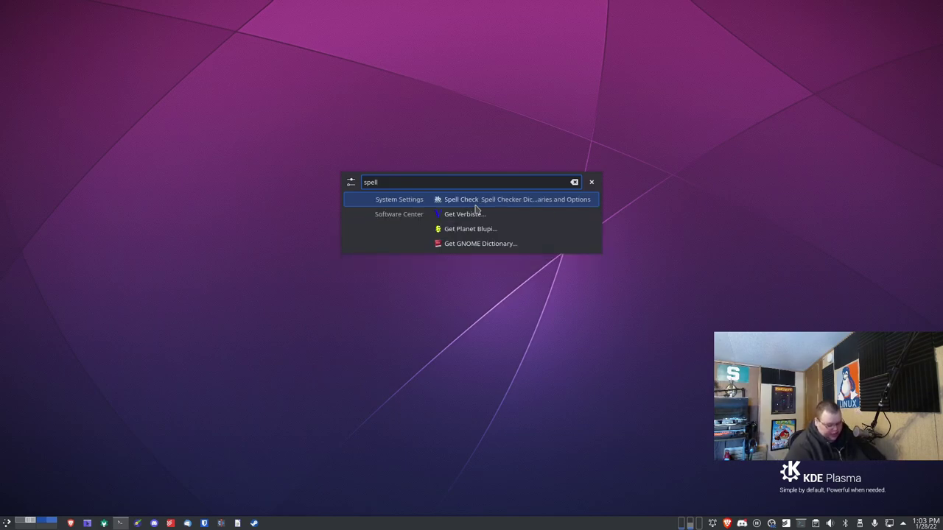
{"action": "type", "text": "ggle"}
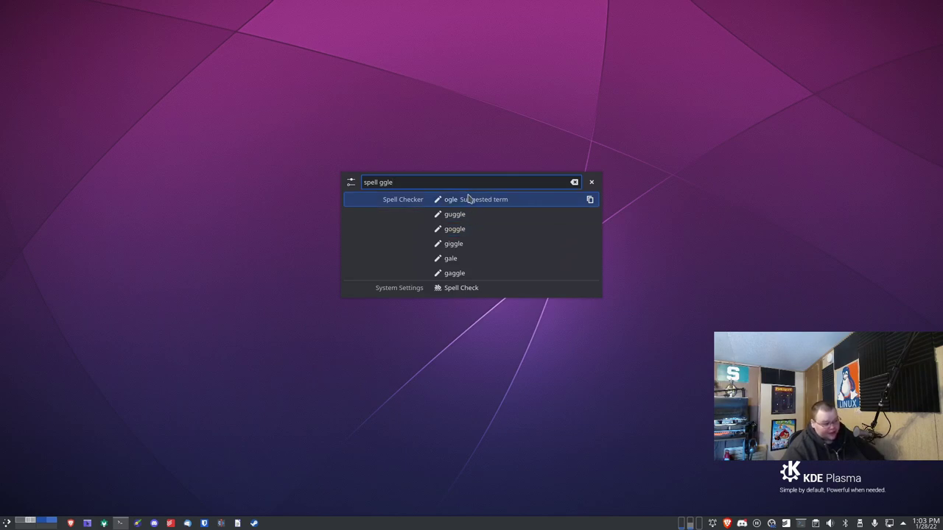
- Look up a dictionary definition with the query "define verbose", choose the entry and reopen KRunner to read its full text
{"action": "key", "text": "BackSpace"}
{"action": "key", "text": "BackSpace"}
{"action": "key", "text": "BackSpace"}
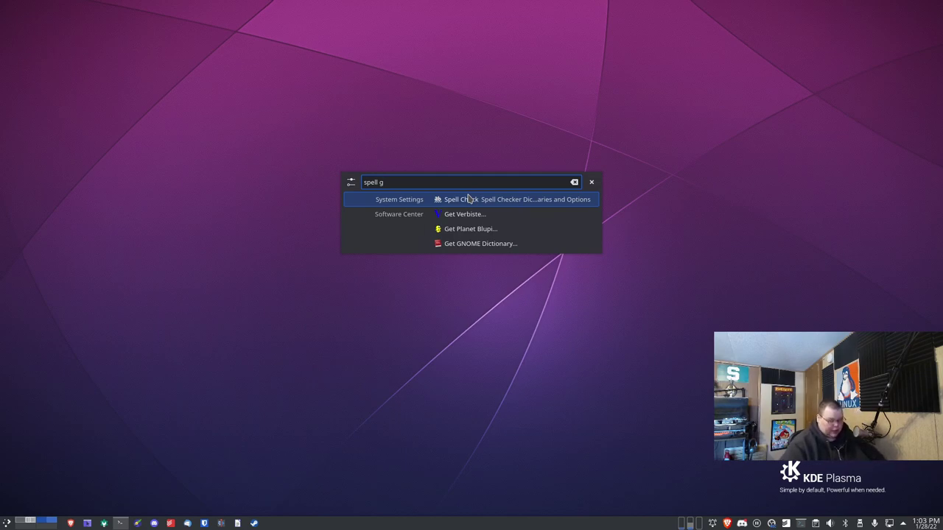
{"action": "key", "text": "BackSpace"}
{"action": "key", "text": "BackSpace"}
{"action": "key", "text": "BackSpace"}
{"action": "key", "text": "BackSpace"}
{"action": "key", "text": "BackSpace"}
{"action": "key", "text": "BackSpace"}
{"action": "key", "text": "BackSpace"}
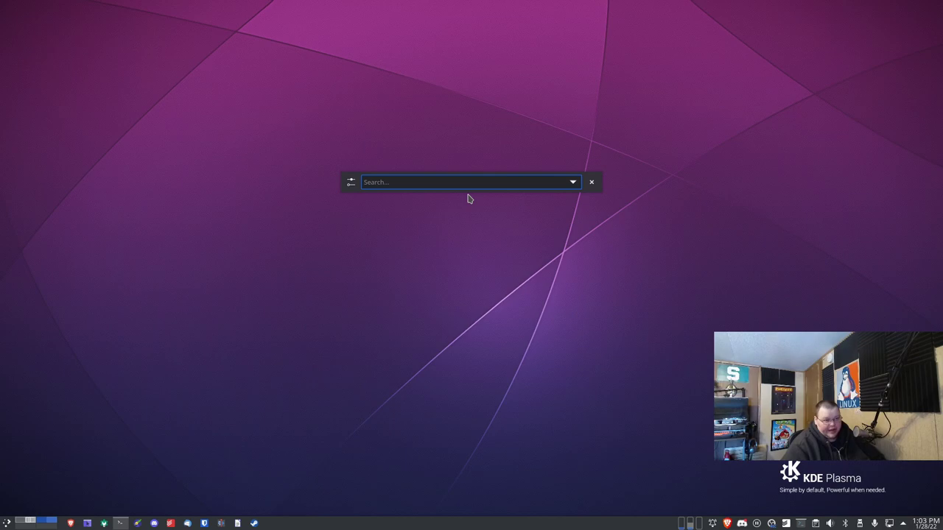
{"action": "type", "text": "def"}
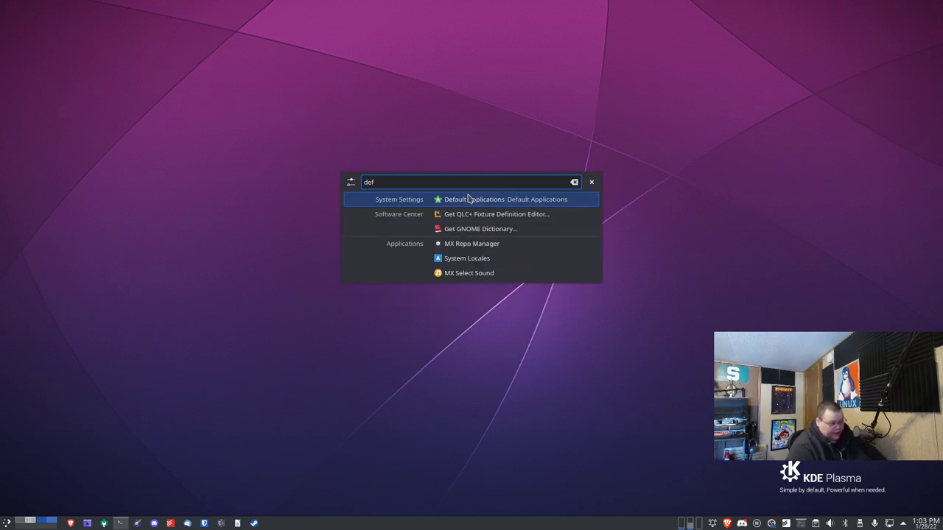
{"action": "type", "text": "ine verbose"}
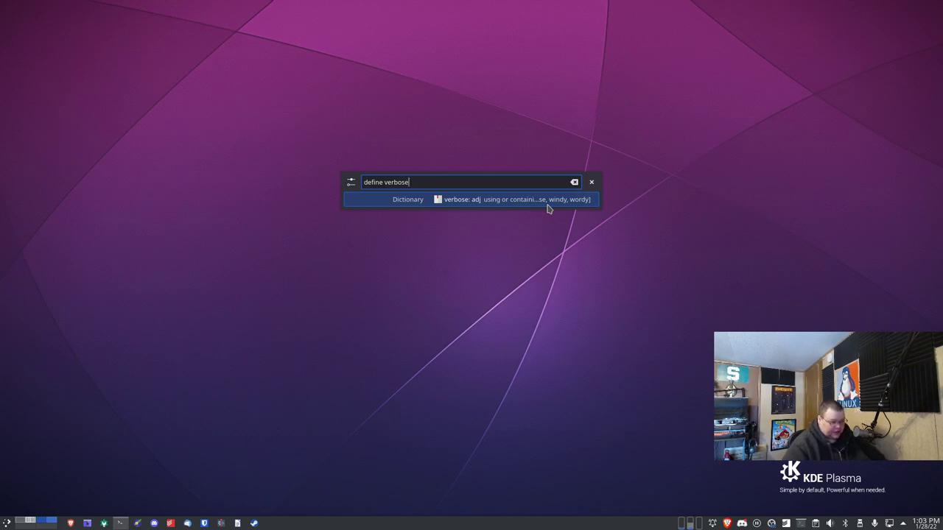
{"action": "left_click", "coordinate": [500, 203]}
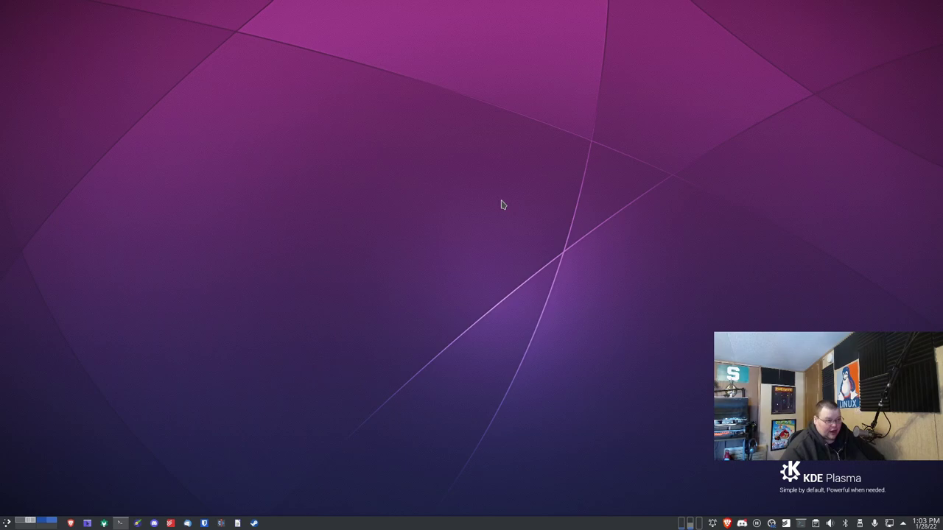
{"action": "key", "text": "alt+space"}
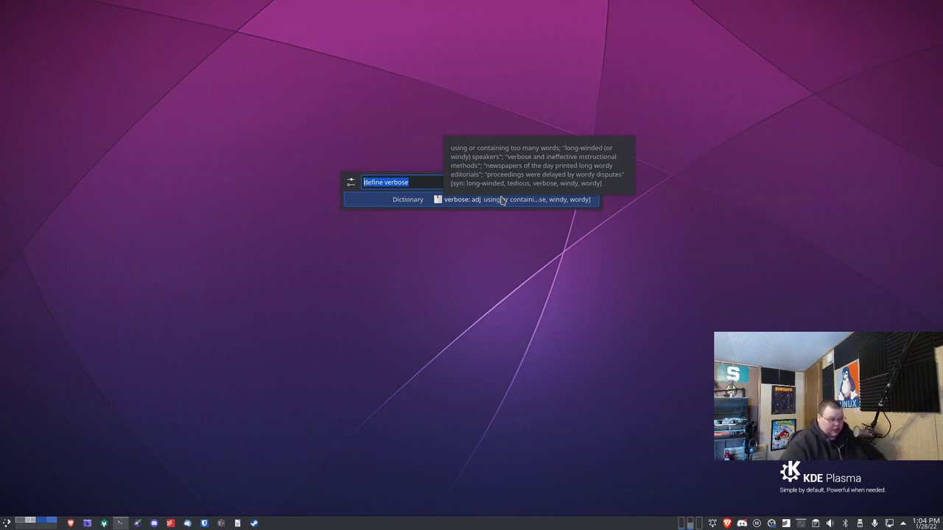
- Clear the query, open the KRunner settings and look through the available plugins down to Spell Checker
{"action": "key", "text": "BackSpace"}
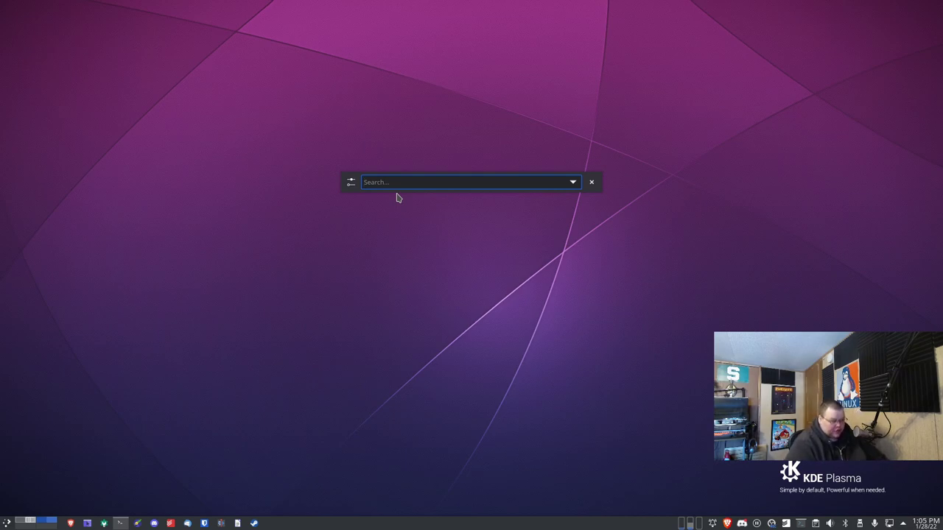
{"action": "left_click", "coordinate": [348, 184]}
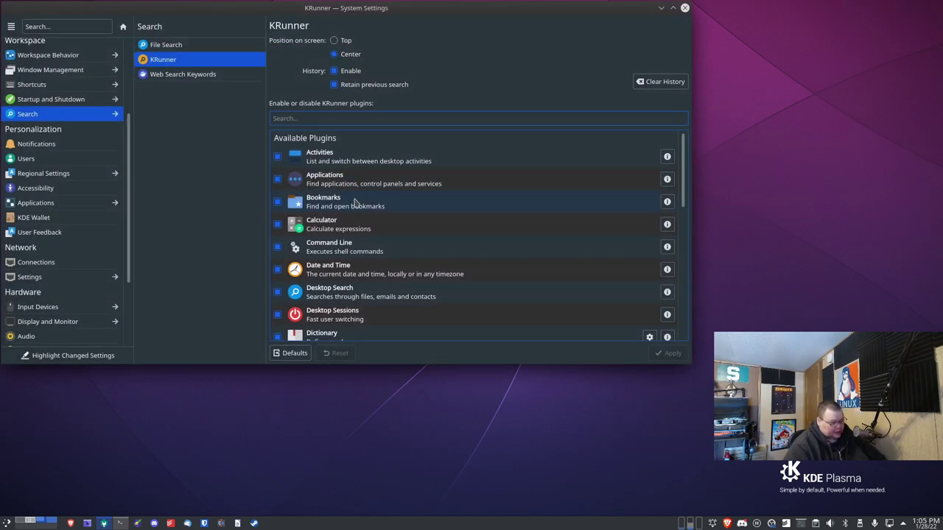
{"action": "scroll", "coordinate": [360, 208], "scroll_direction": "down", "scroll_amount": 5}
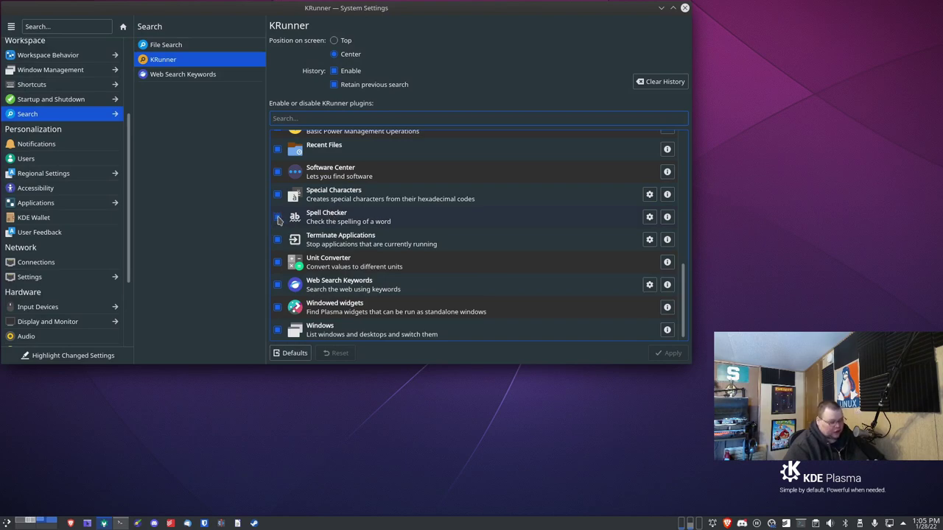
- Disable and re-enable the Spell Checker plugin, apply the settings and close the window
{"action": "left_click", "coordinate": [277, 217]}
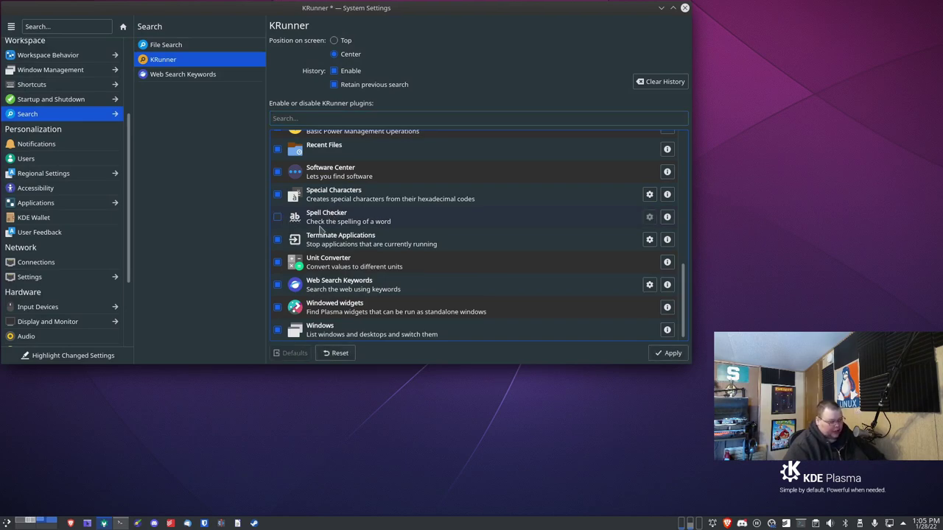
{"action": "left_click", "coordinate": [277, 218]}
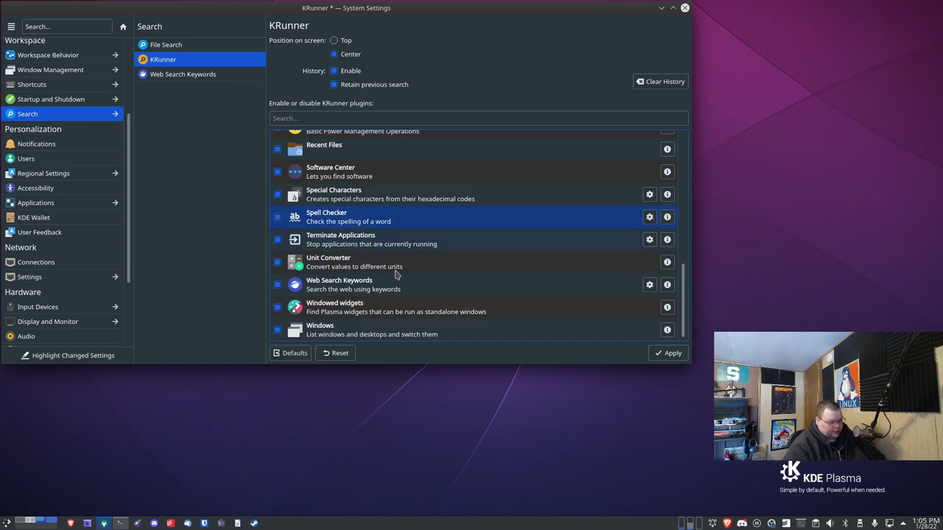
{"action": "left_click", "coordinate": [666, 354]}
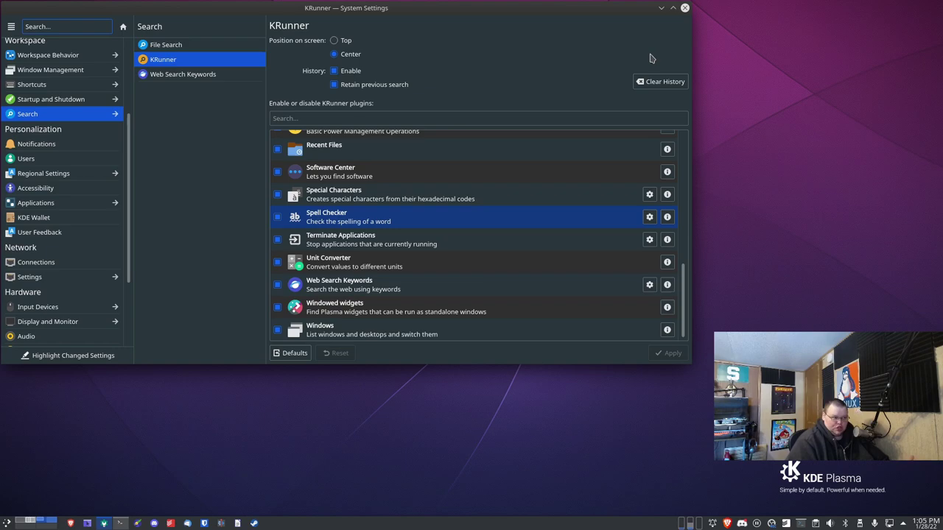
{"action": "left_click", "coordinate": [684, 8]}
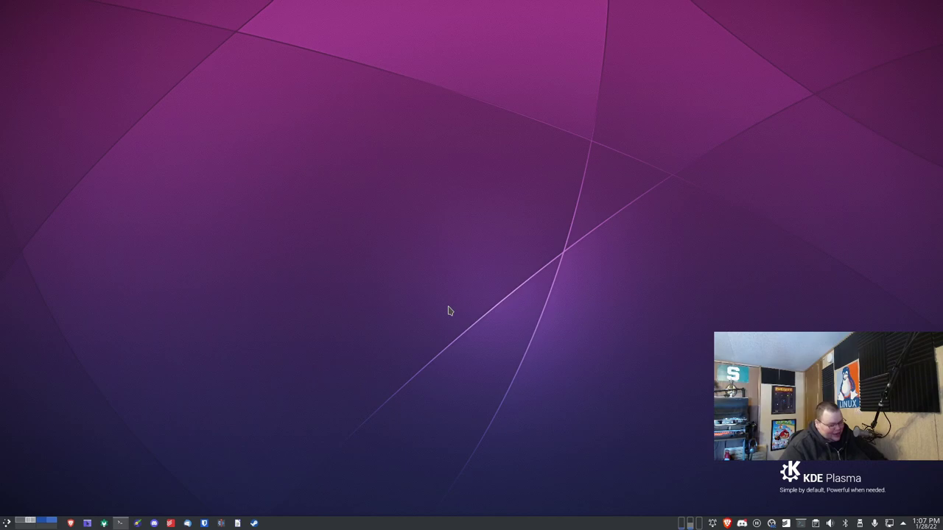
- Open KRunner again and convert one cup to other volume units with the query "1cup"
{"action": "key", "text": "alt+space"}
{"action": "type", "text": "1"}
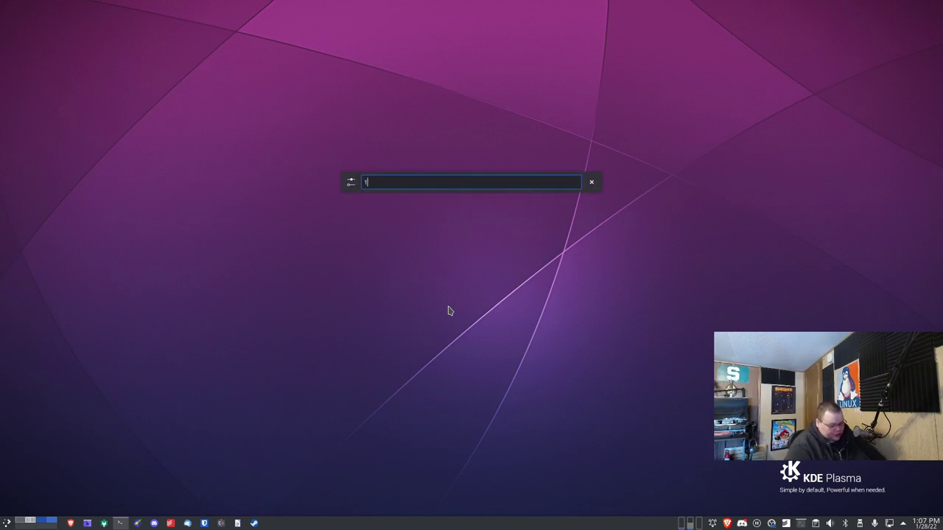
{"action": "type", "text": "cup"}
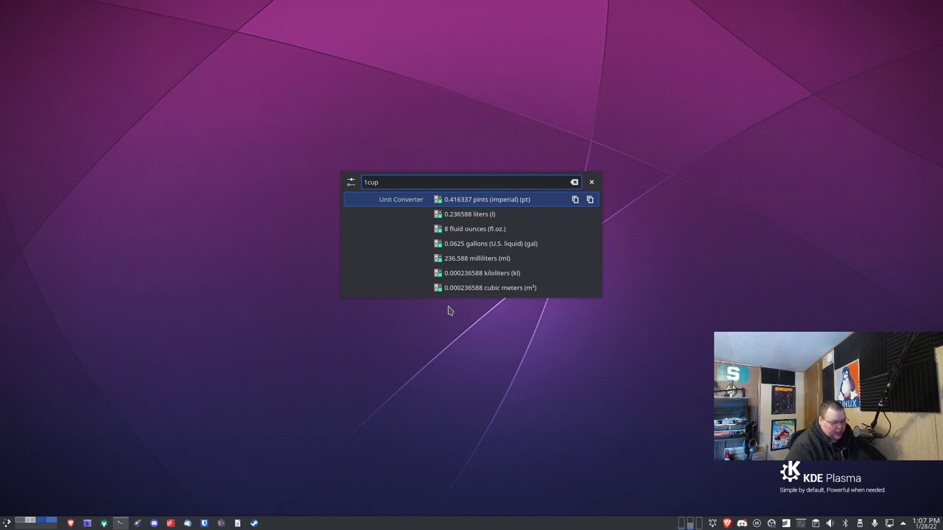
- Replace the query with "1USD" to convert one US dollar to other currencies
{"action": "key", "text": "BackSpace"}
{"action": "key", "text": "BackSpace"}
{"action": "key", "text": "BackSpace"}
{"action": "key", "text": "BackSpace"}
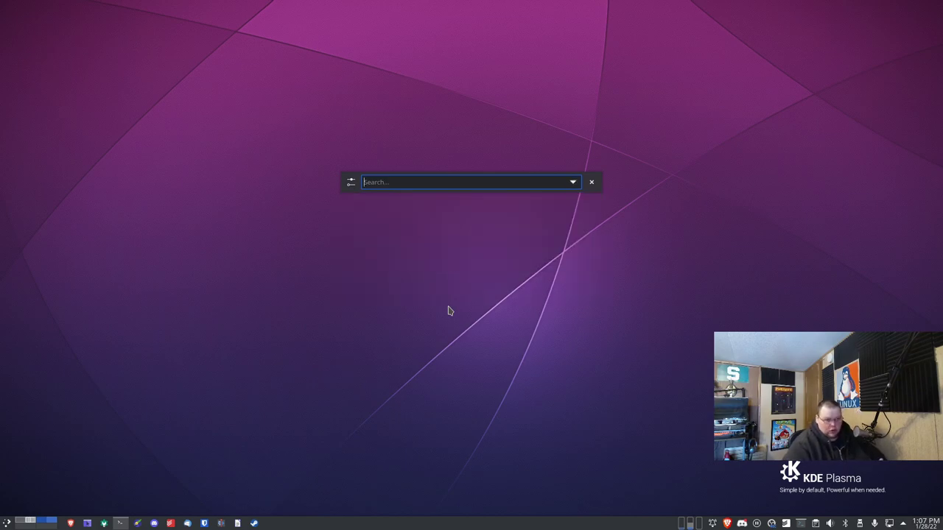
{"action": "type", "text": "1USD"}
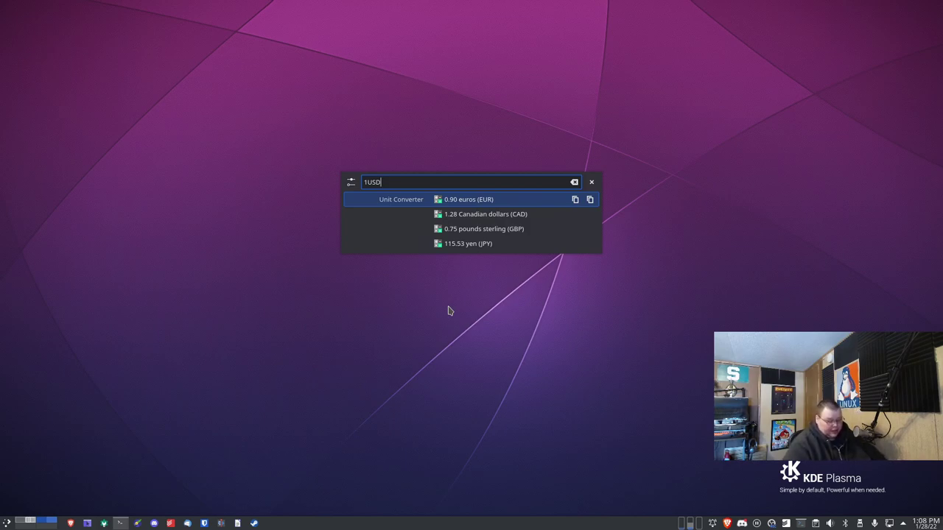
- Replace the query with "time tokyo" to look up the current time in Tokyo
{"action": "key", "text": "BackSpace"}
{"action": "key", "text": "BackSpace"}
{"action": "key", "text": "BackSpace"}
{"action": "key", "text": "BackSpace"}
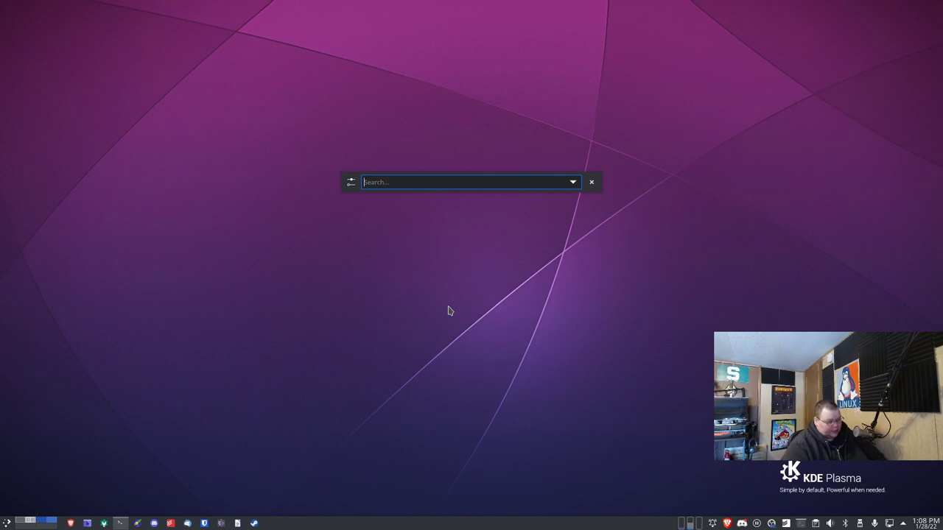
{"action": "type", "text": "time "}
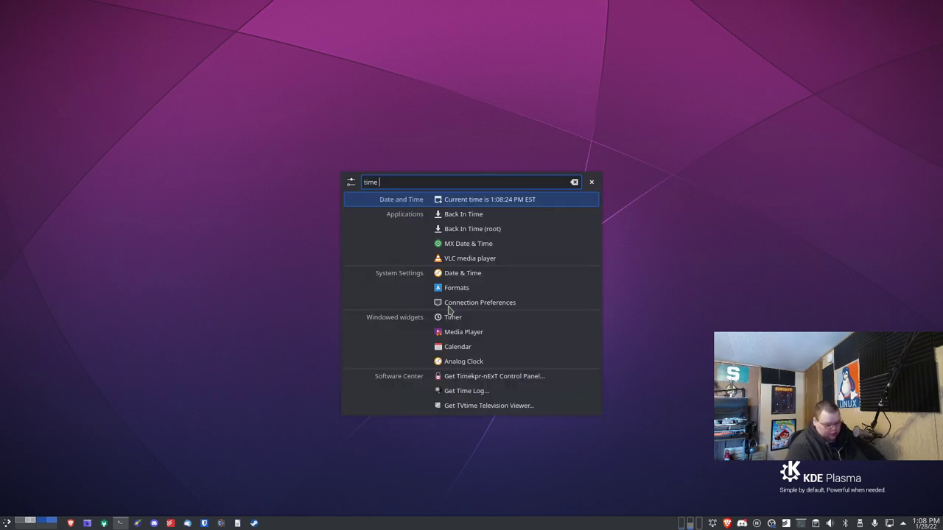
{"action": "type", "text": "tokyo"}
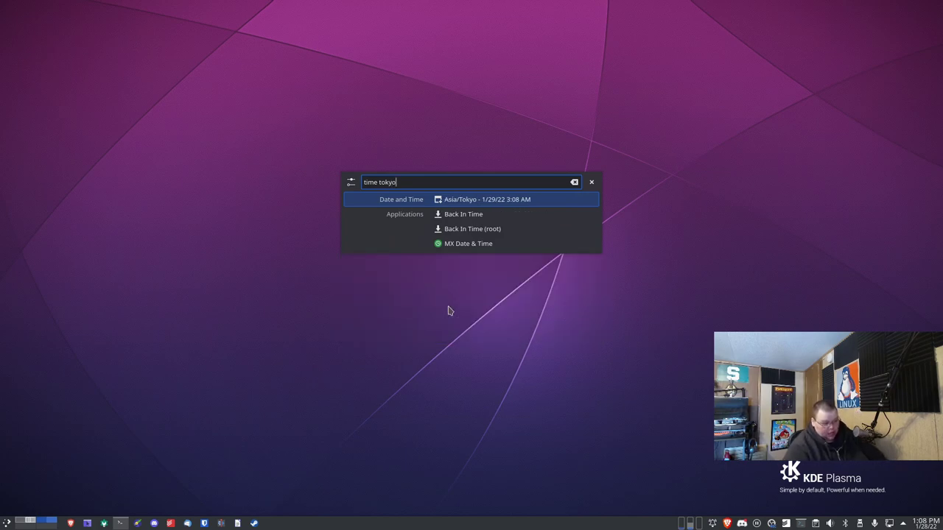
- Change the city in the time query to "moscow" to look up the current time there
{"action": "key", "text": "BackSpace"}
{"action": "key", "text": "BackSpace"}
{"action": "key", "text": "BackSpace"}
{"action": "key", "text": "BackSpace"}
{"action": "key", "text": "BackSpace"}
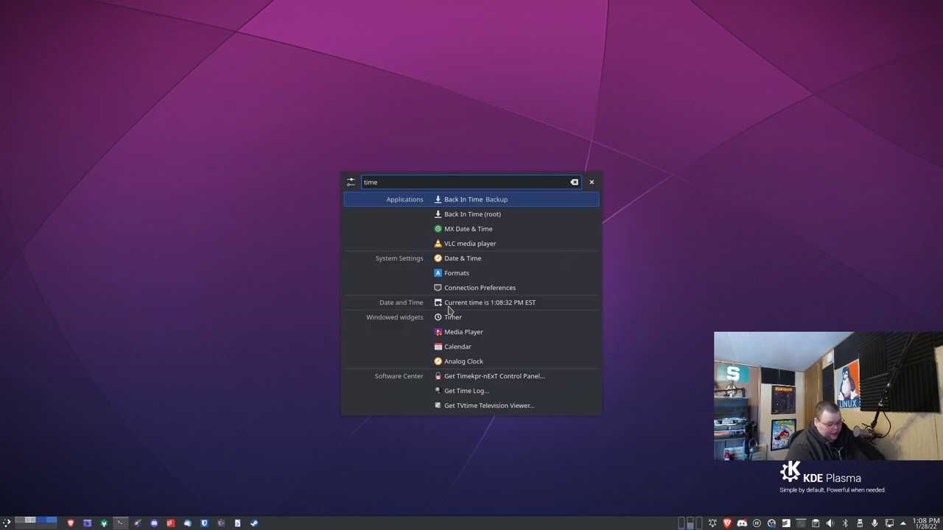
{"action": "type", "text": "moscow"}
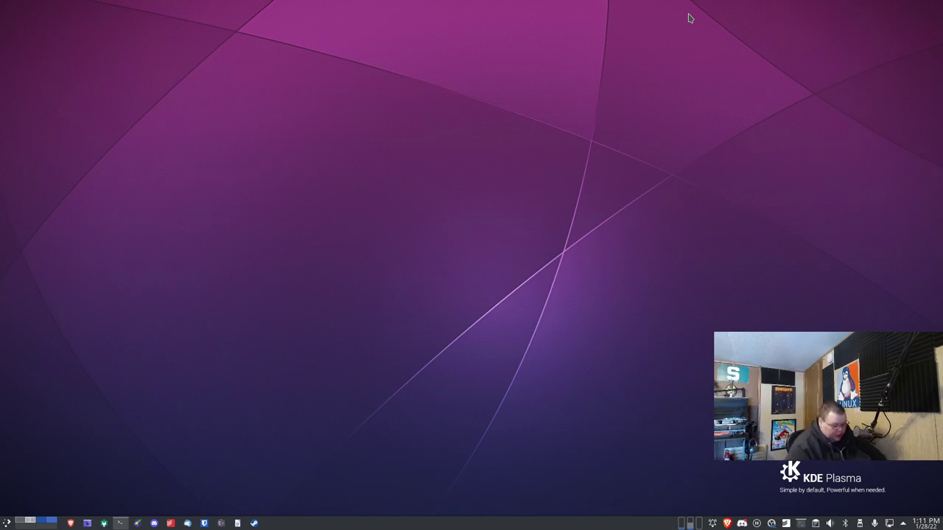
- Open KRunner and enter the power query "screen brightness 10"
{"action": "key", "text": "alt+space"}
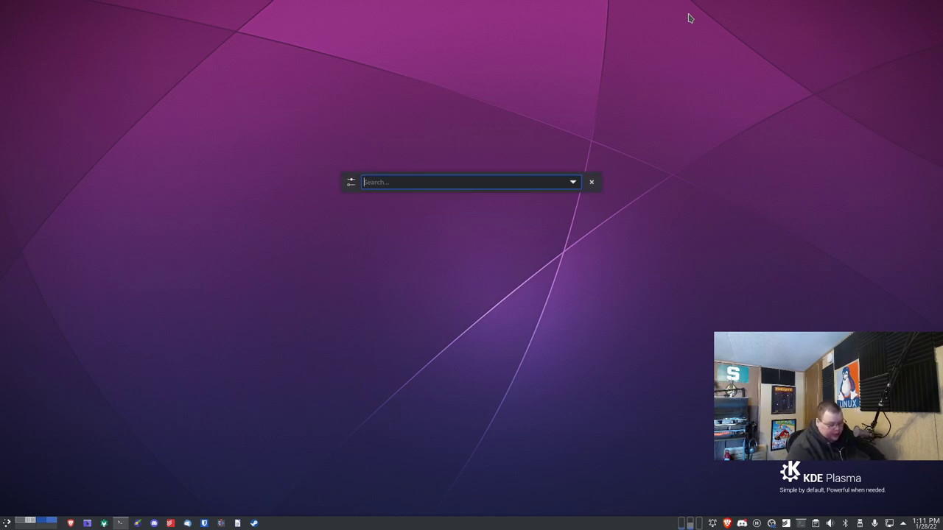
{"action": "type", "text": "screen bri"}
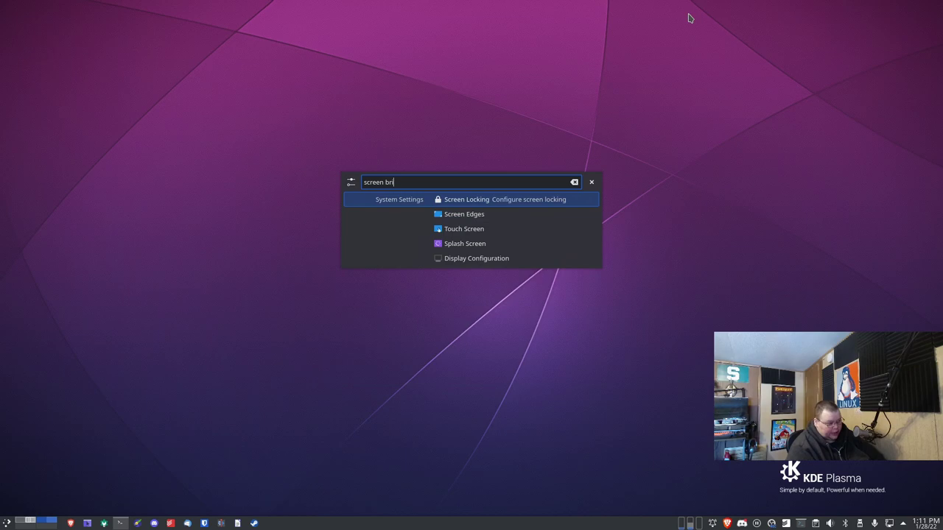
{"action": "type", "text": "ghtness"}
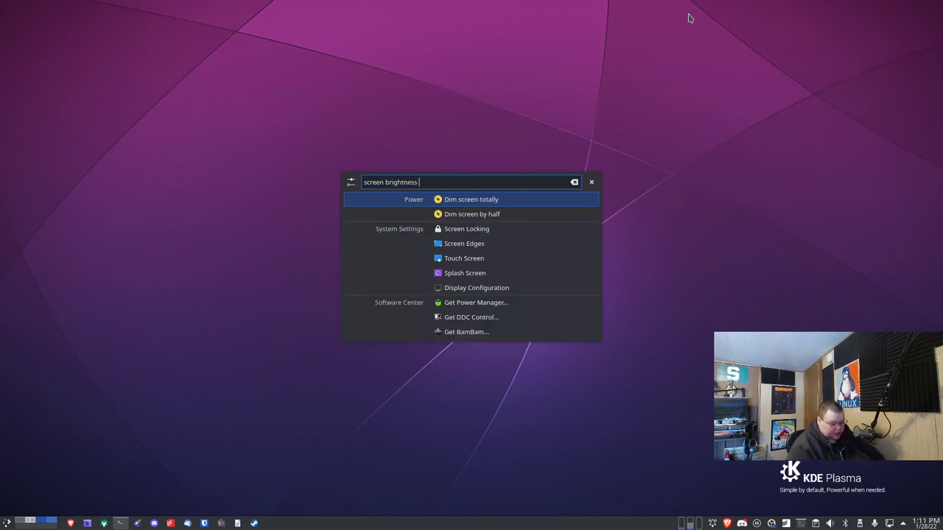
{"action": "type", "text": " 10"}
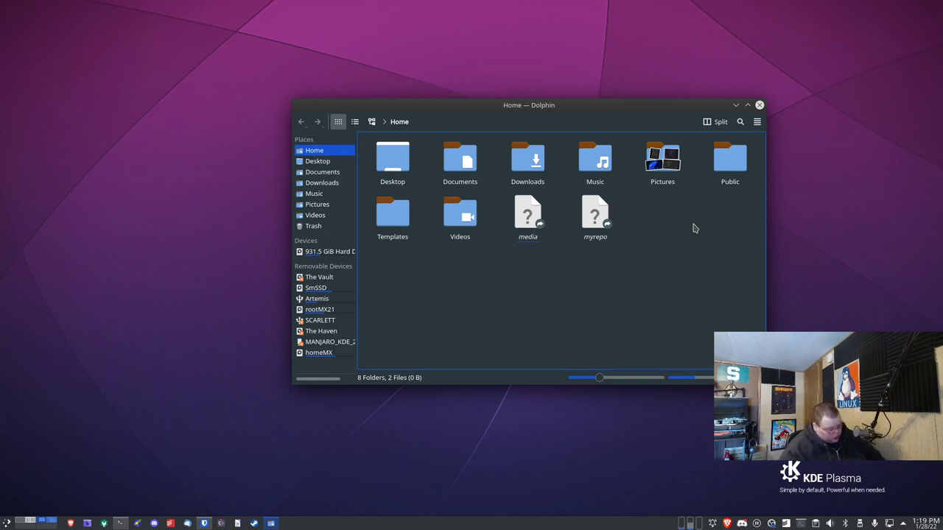
- Open KRunner over the Dolphin window and terminate the file manager's process using the query "kill dolphin"
{"action": "key", "text": "alt+space"}
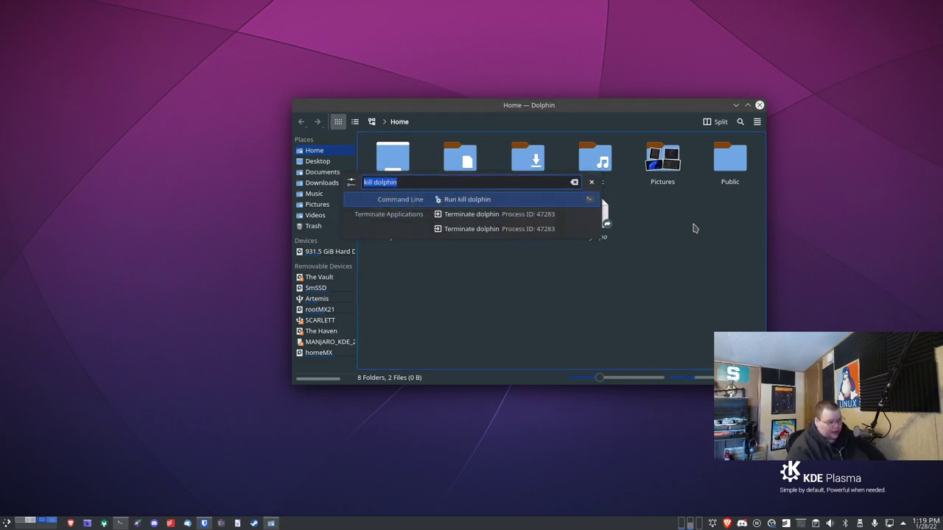
{"action": "key", "text": "BackSpace"}
{"action": "type", "text": "kill dop"}
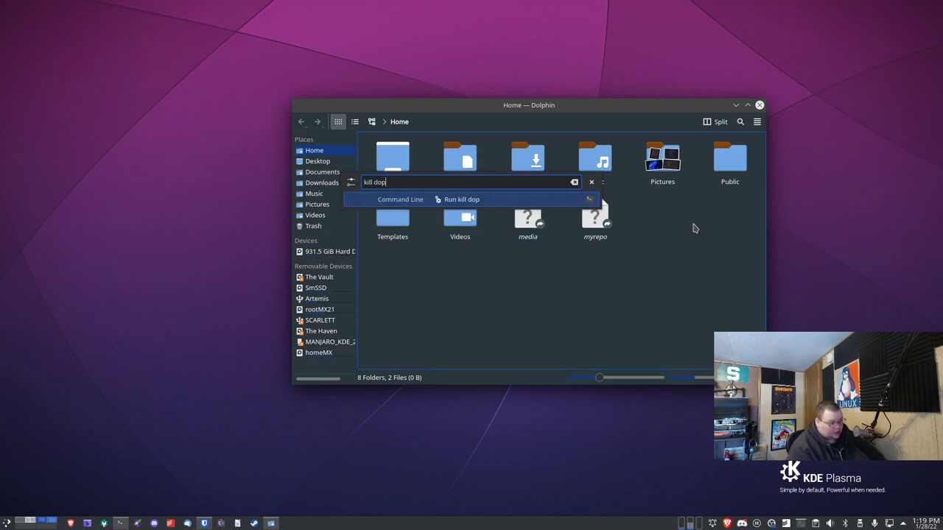
{"action": "key", "text": "BackSpace"}
{"action": "type", "text": "lphin"}
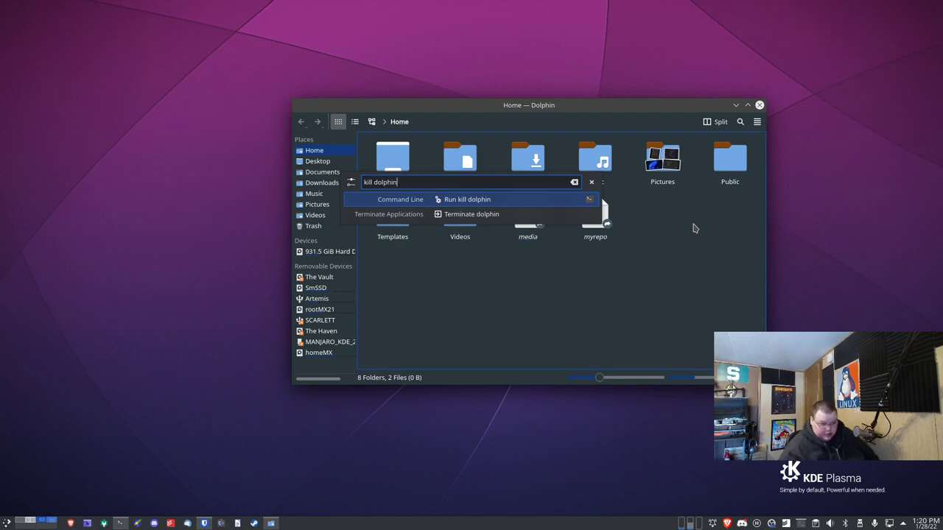
{"action": "key", "text": "Down"}
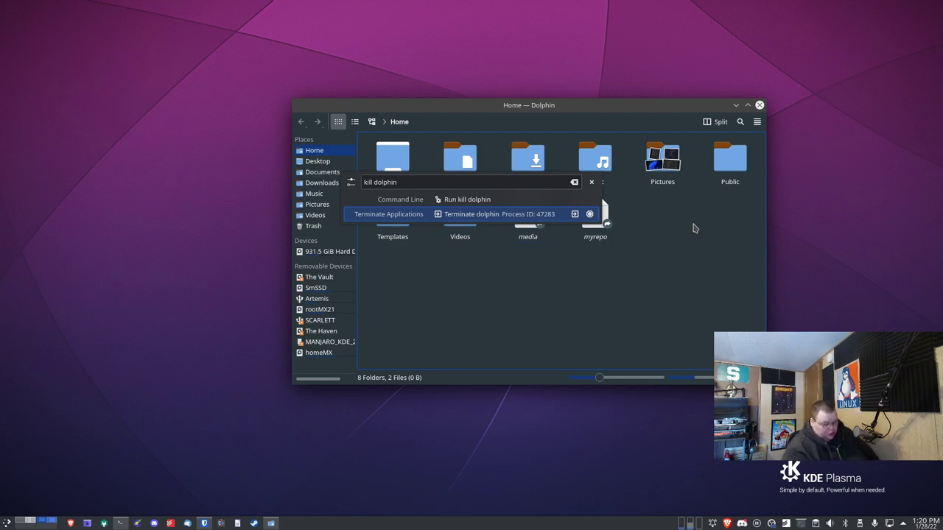
{"action": "key", "text": "Return"}
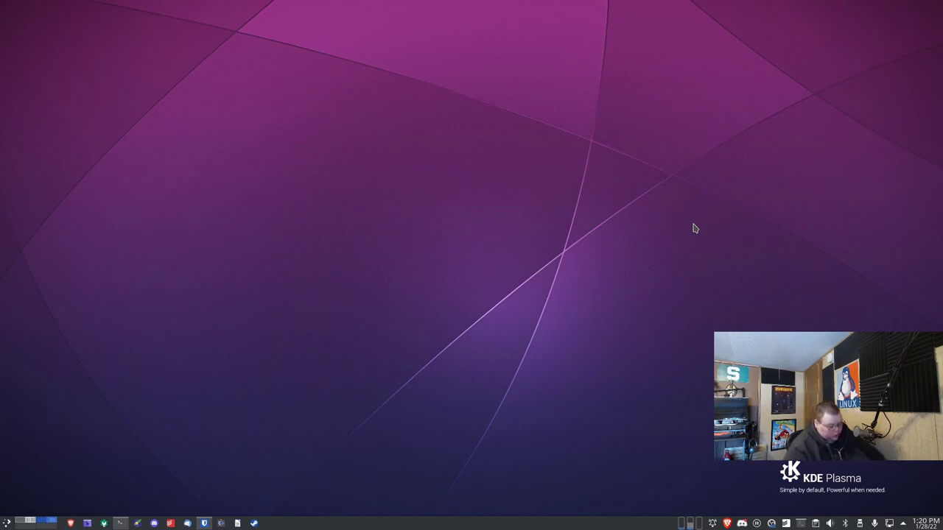
- Reopen KRunner, enter the query "kill discord" and terminate the Discord process with ID 35011
{"action": "key", "text": "alt+space"}
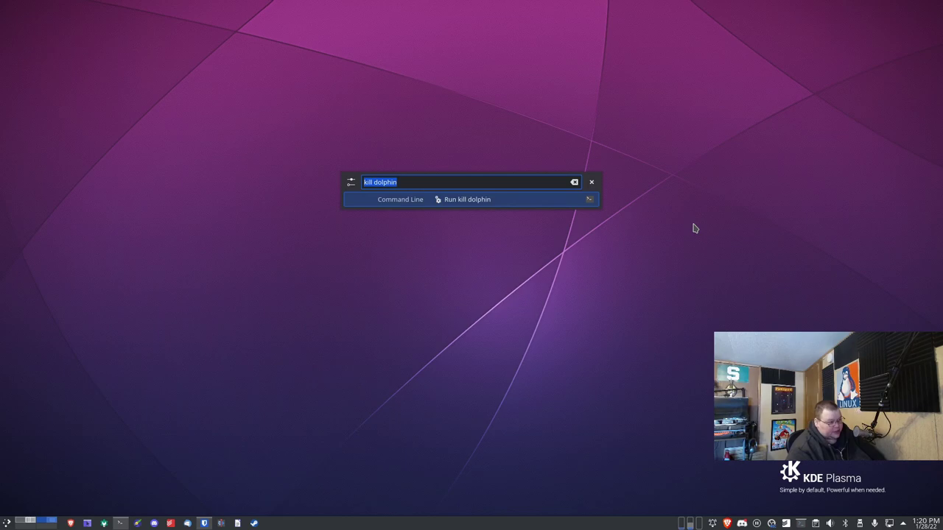
{"action": "type", "text": "kill"}
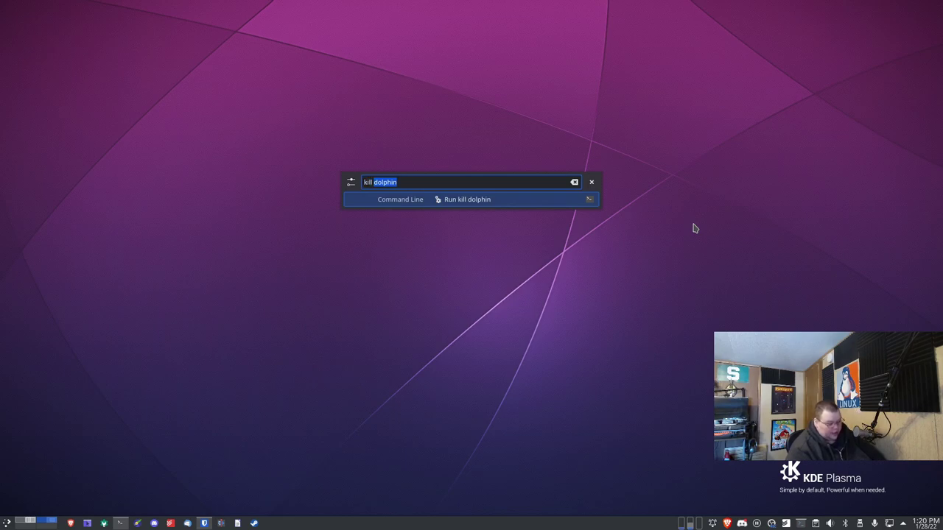
{"action": "type", "text": " discord"}
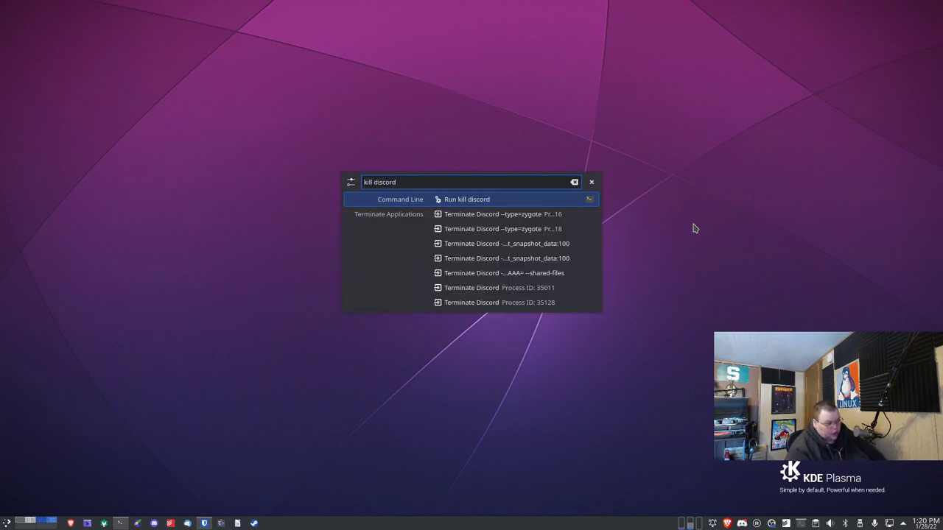
{"action": "key", "text": "Down"}
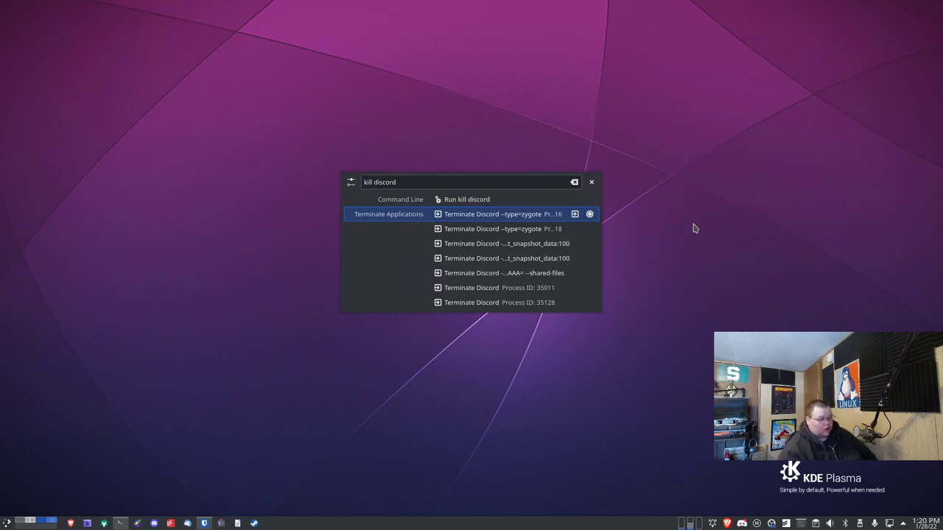
{"action": "key", "text": "Down"}
{"action": "key", "text": "Down"}
{"action": "key", "text": "Down"}
{"action": "key", "text": "Down"}
{"action": "key", "text": "Down"}
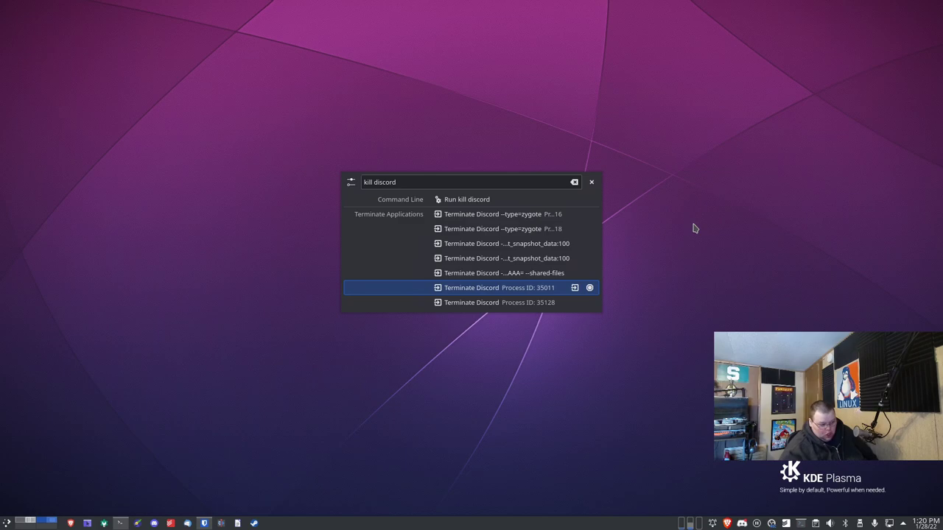
{"action": "key", "text": "Return"}
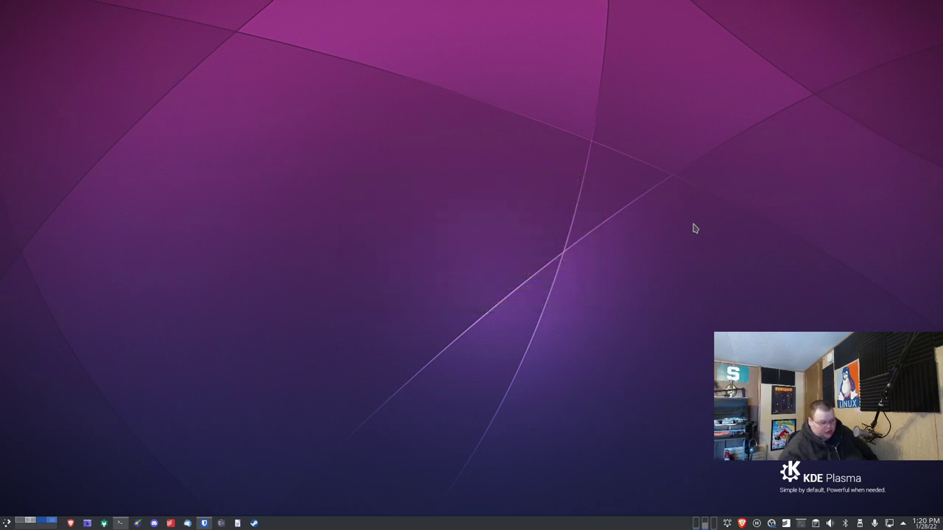